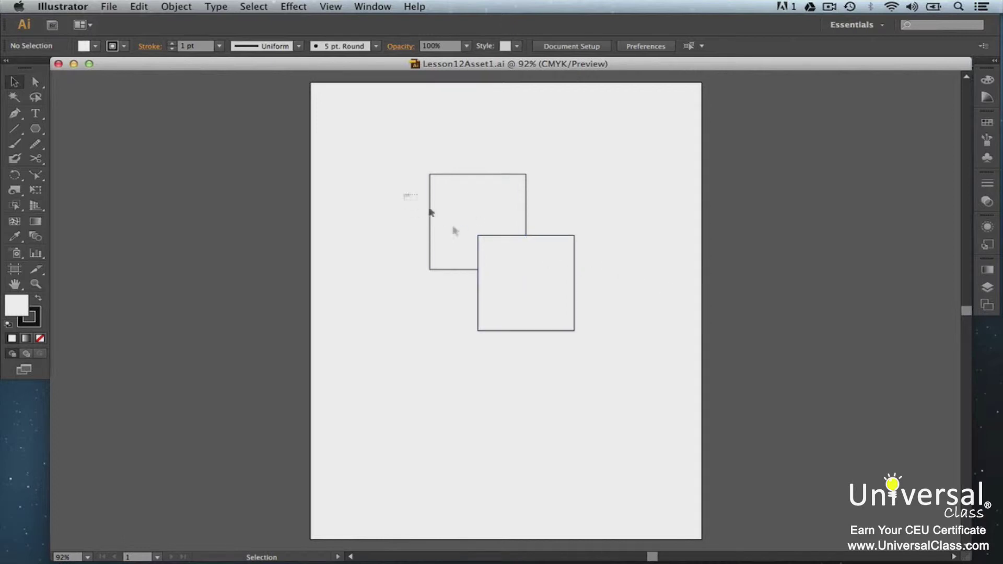
Select both overlapping squares and make them a Live Paint group
drag(406, 196, 530, 282)
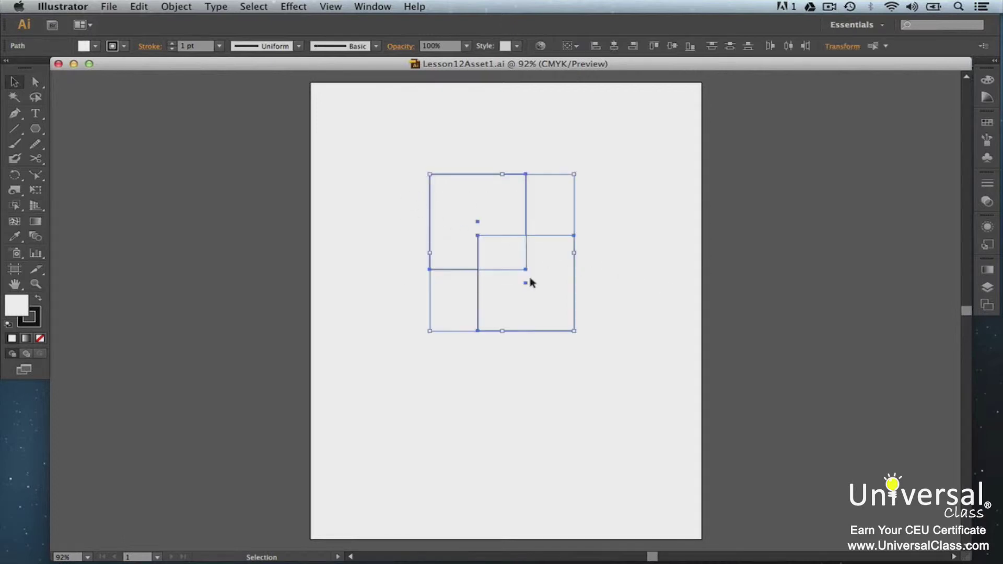
click(187, 7)
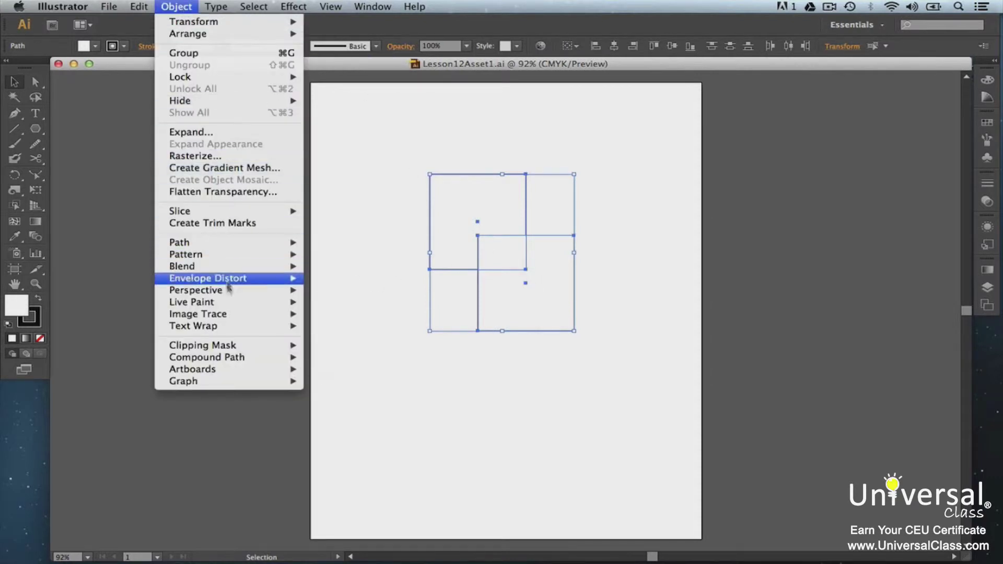
mouse_move(225, 308)
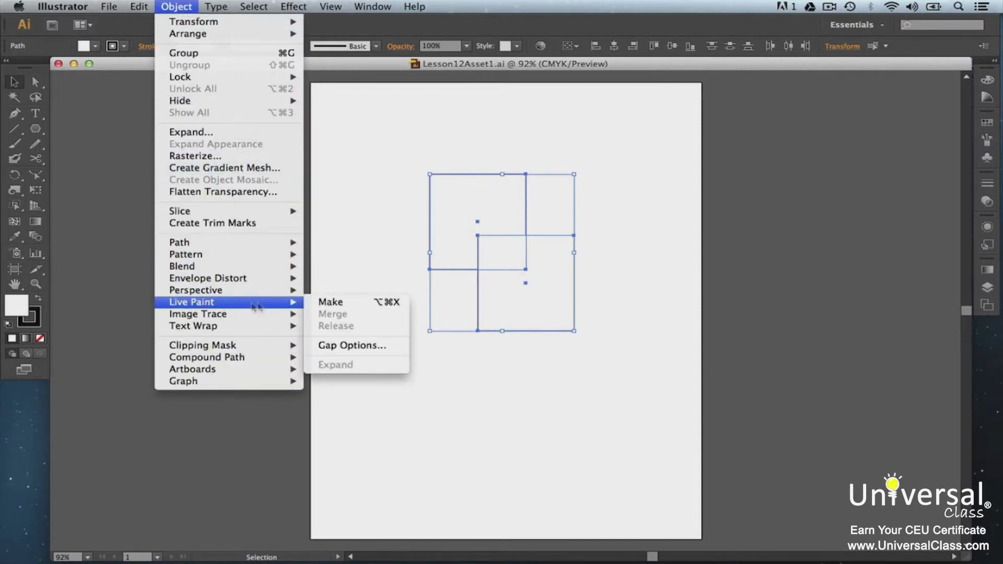
click(321, 306)
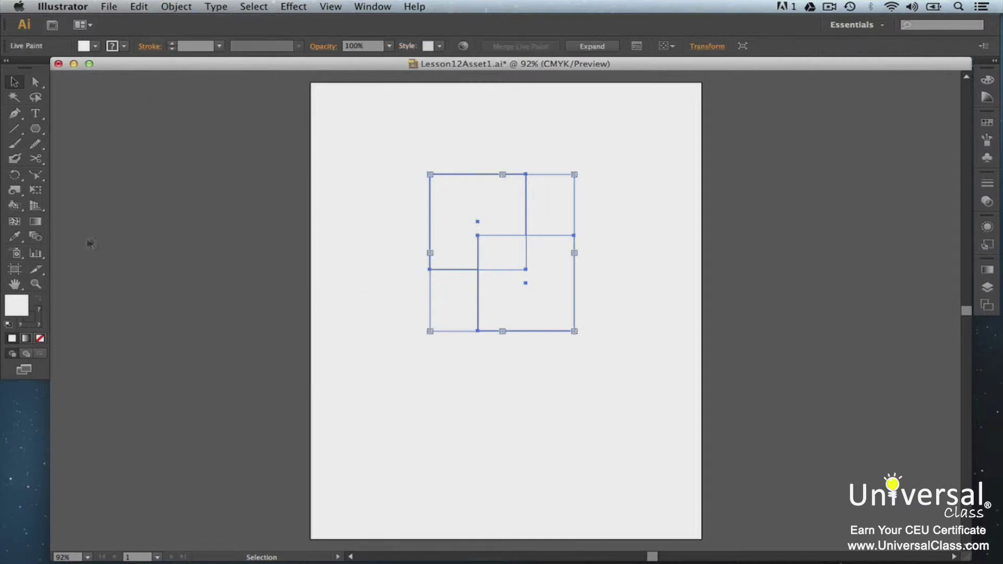
Fill the upper-left square, lower-right square and their overlap with deep pink using the Live Paint Bucket
click(20, 207)
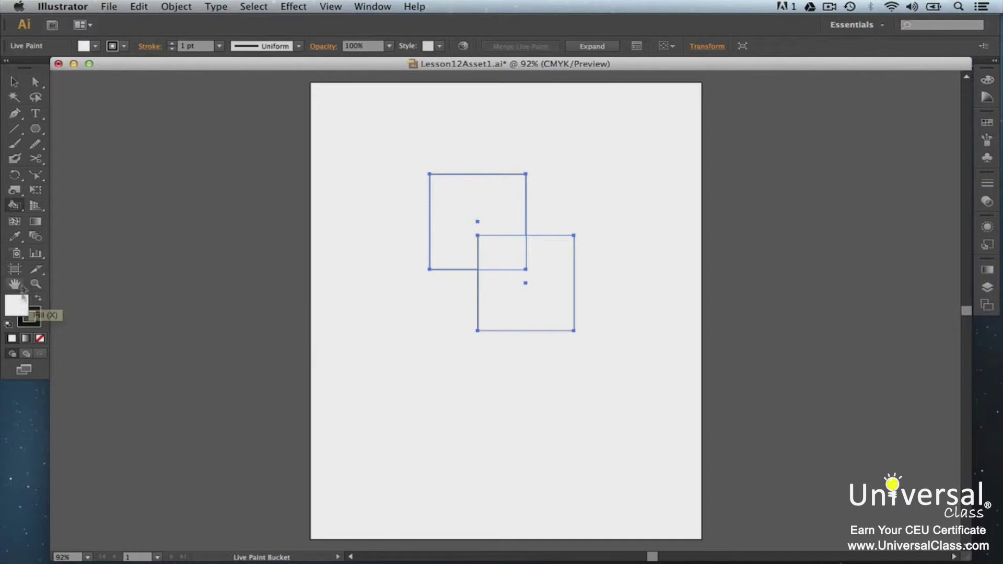
double_click(17, 306)
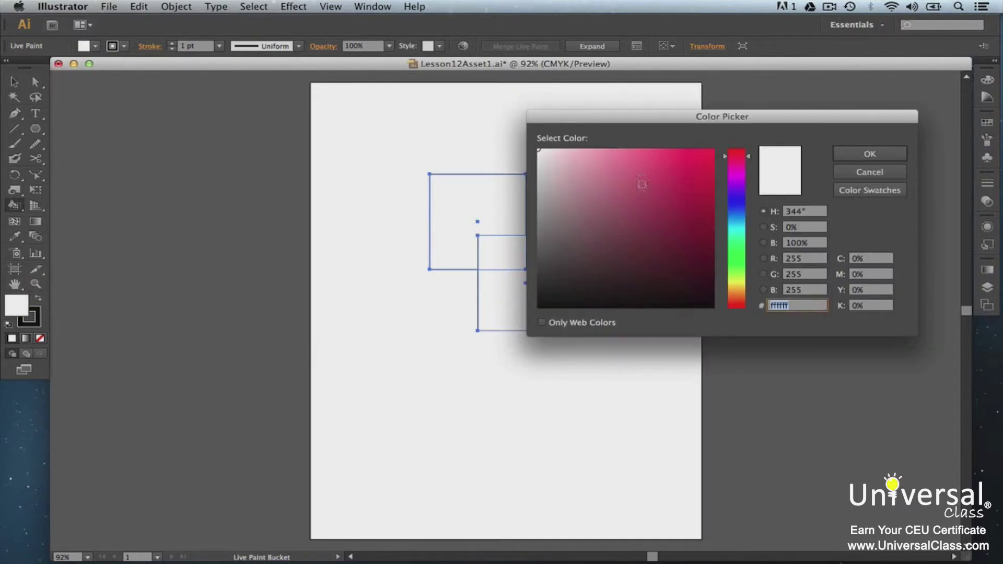
click(646, 173)
click(840, 153)
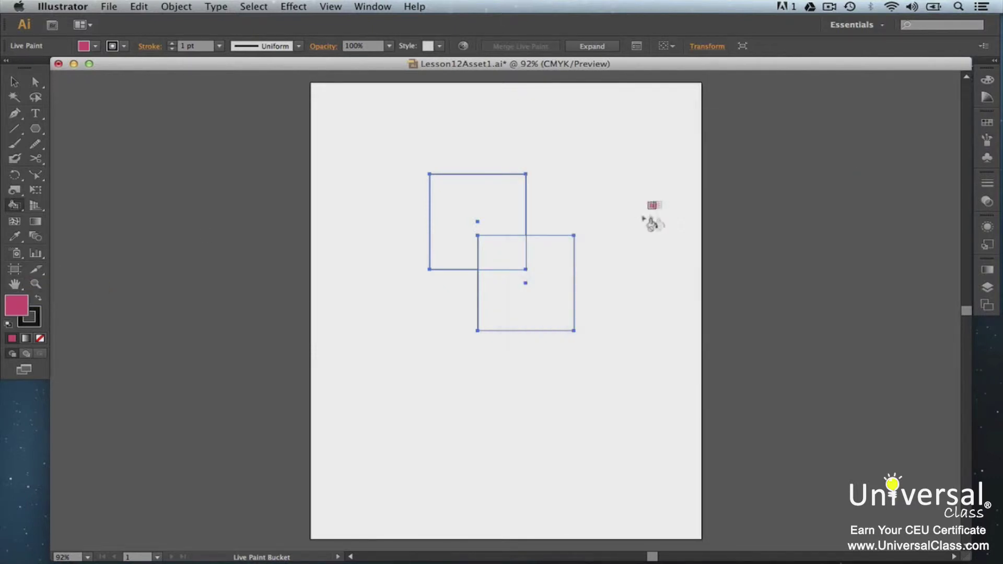
click(520, 212)
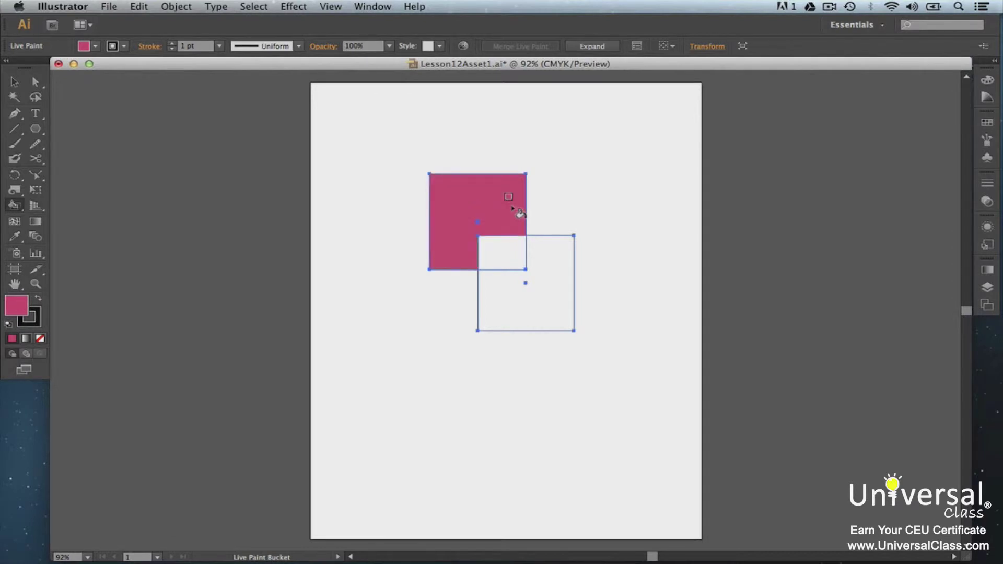
click(555, 289)
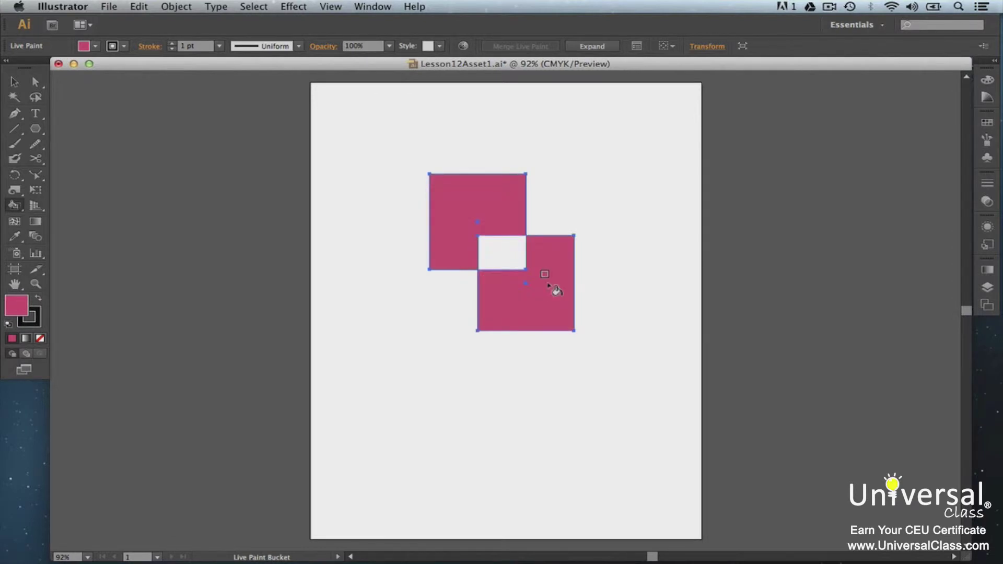
click(513, 267)
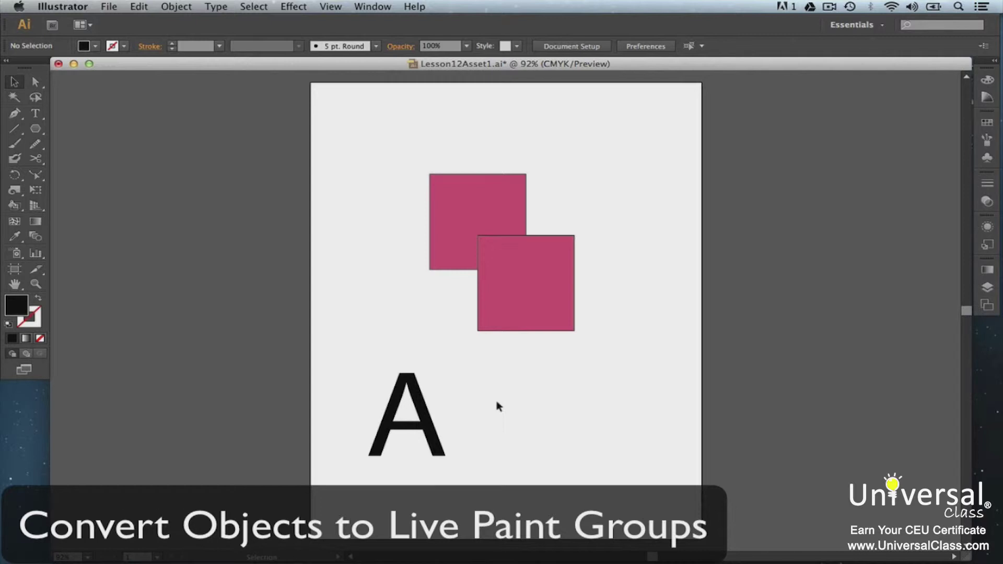
Convert the black letter A into outlines with Type > Create Outlines
click(417, 398)
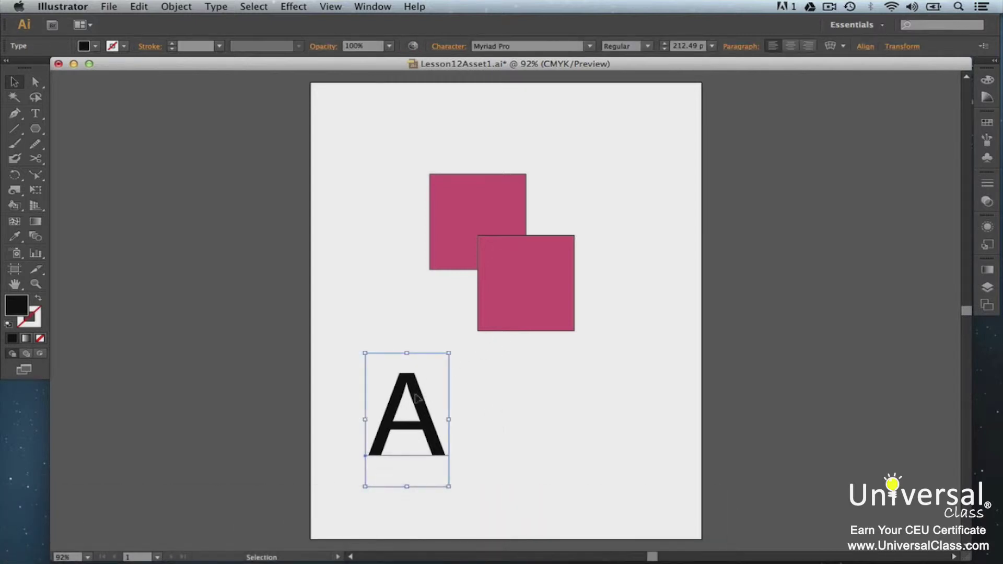
click(217, 9)
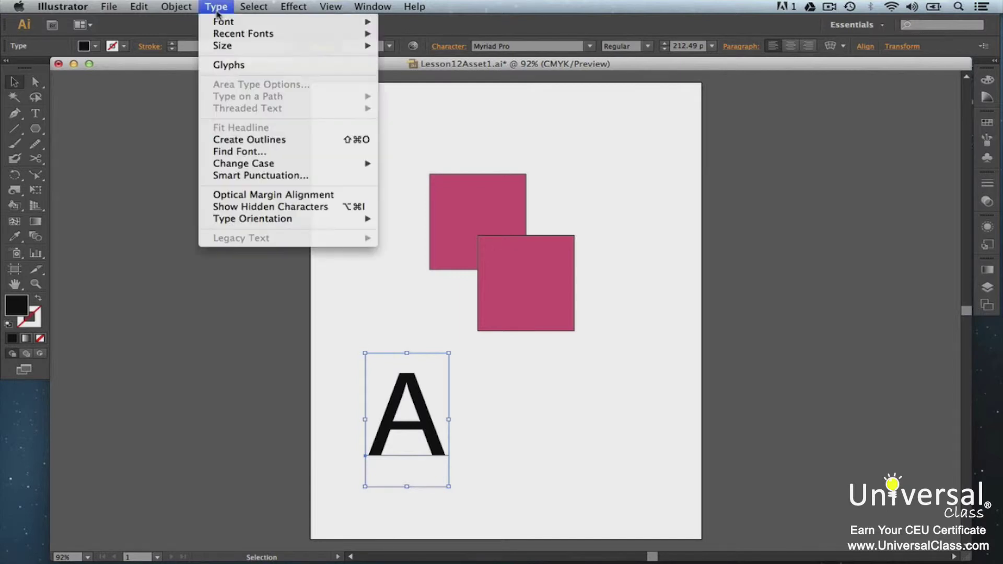
click(267, 140)
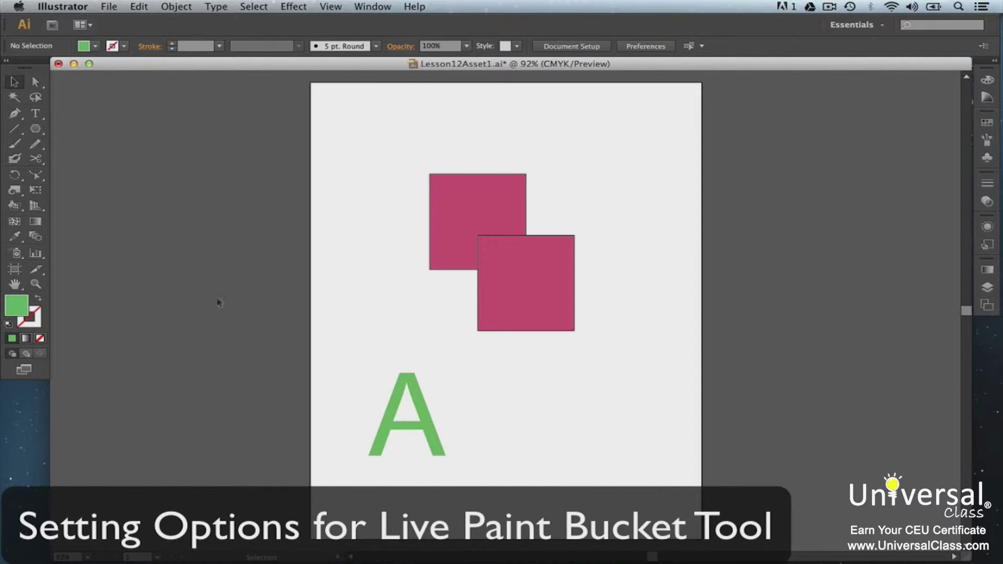
click(16, 207)
double_click(16, 207)
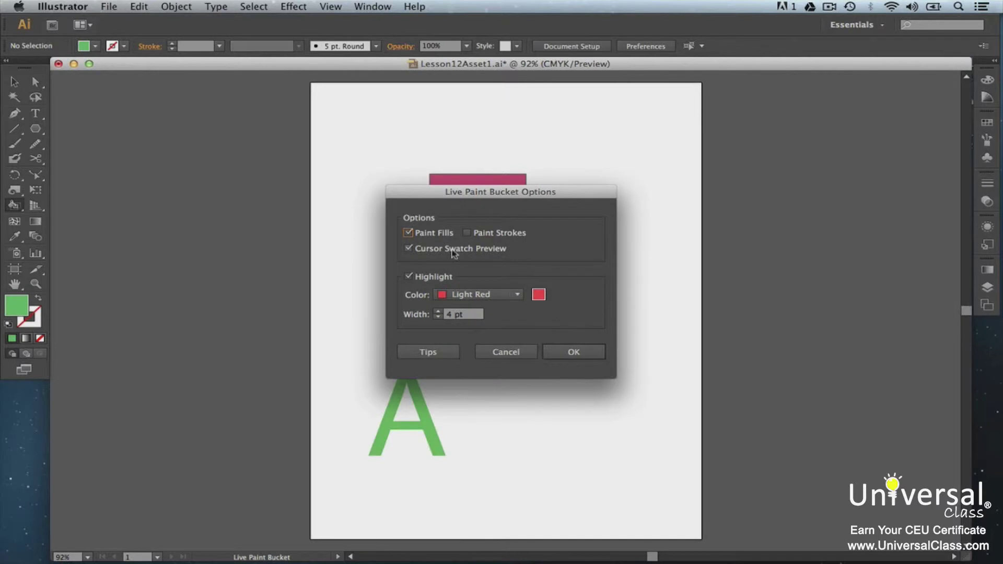
click(518, 296)
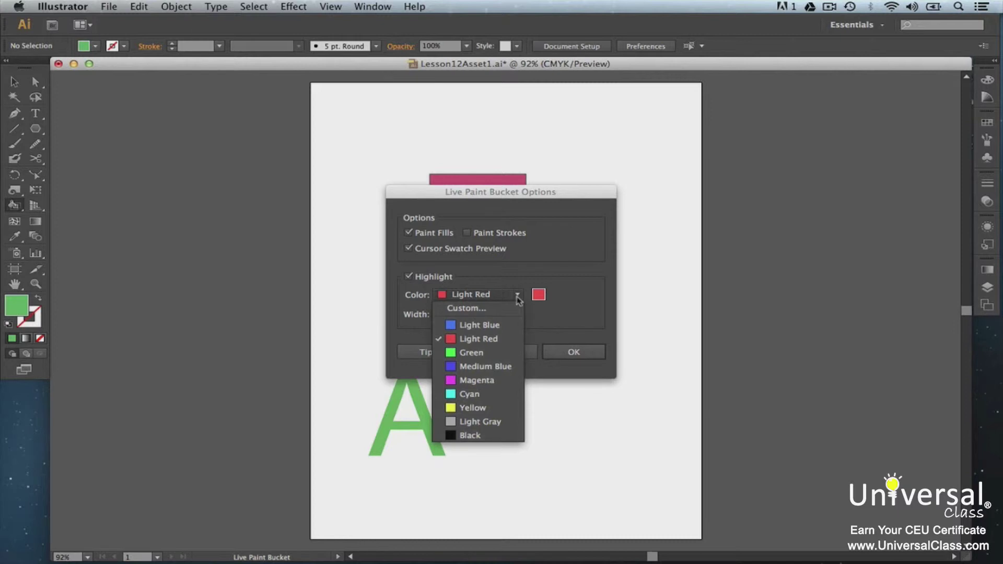
click(517, 298)
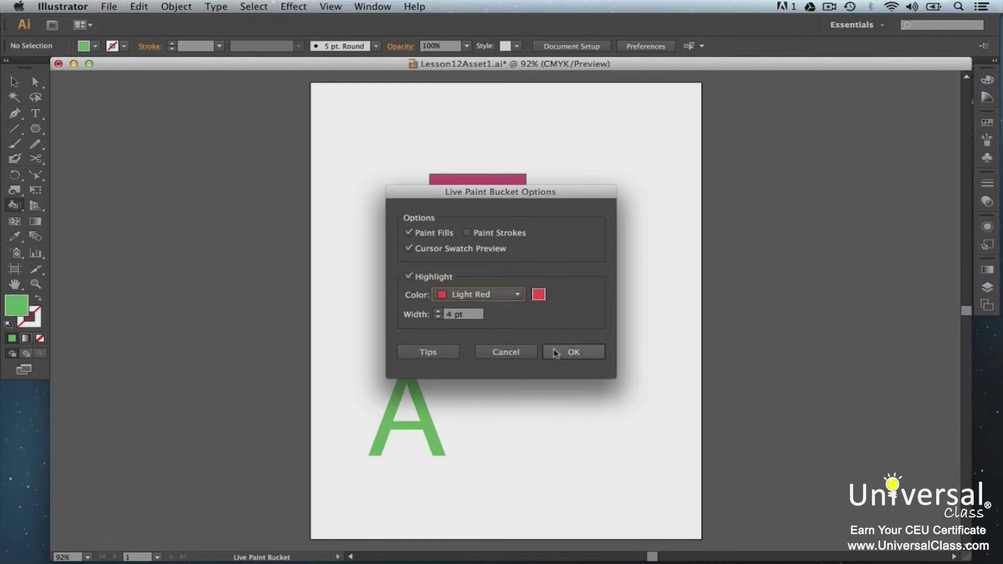
click(570, 352)
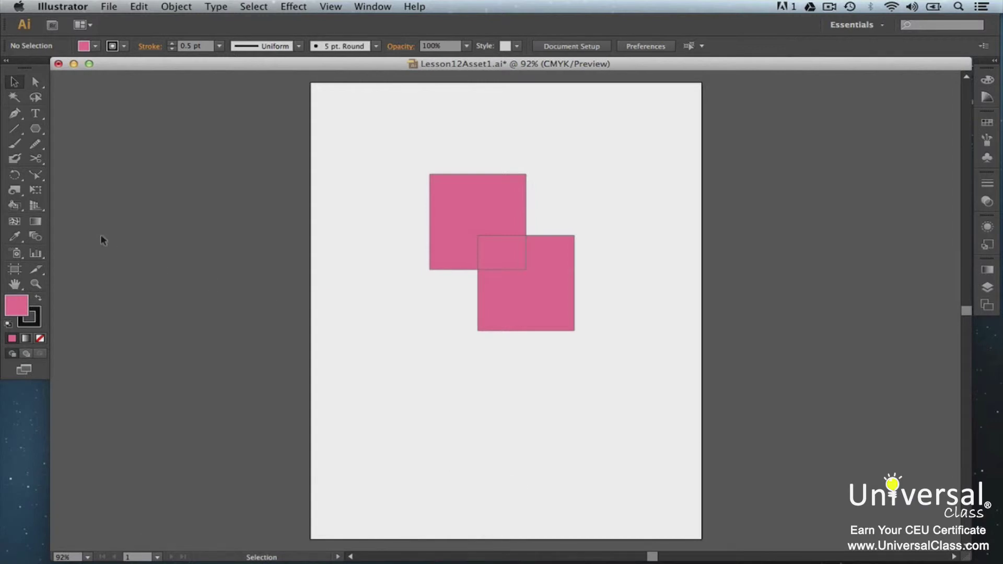
Select the top-left square's non-overlapping region with the Live Paint Selection Tool
click(14, 205)
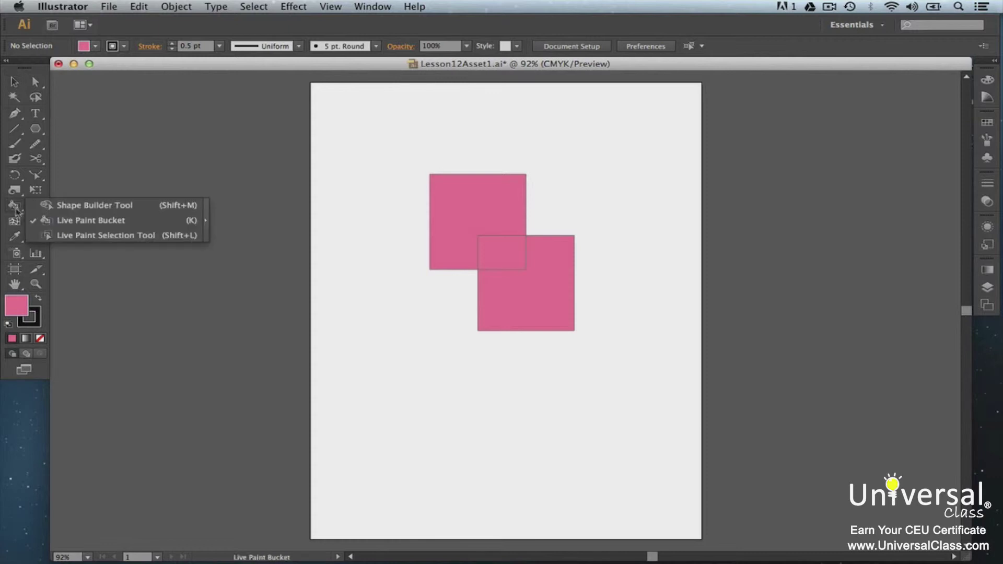
click(86, 235)
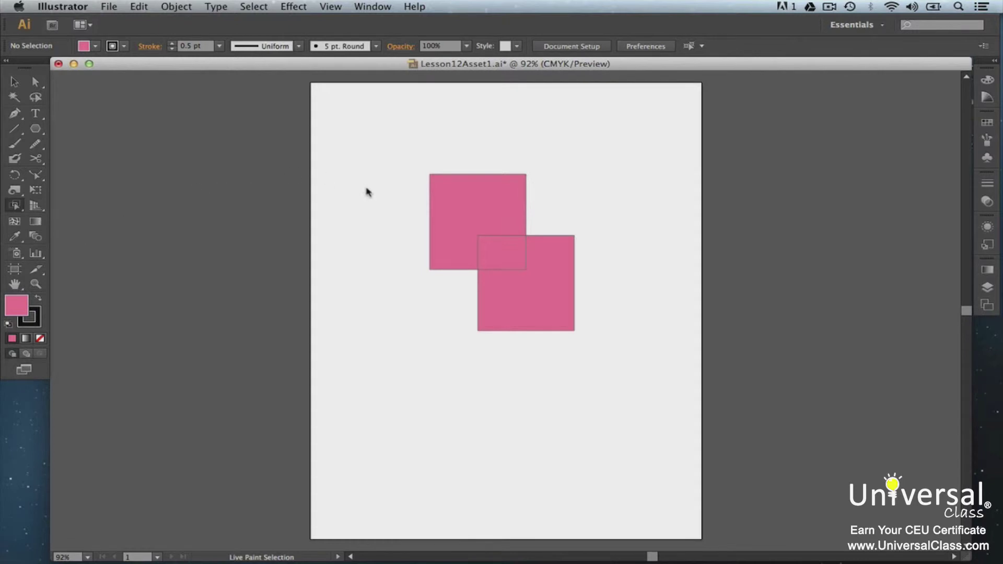
click(452, 203)
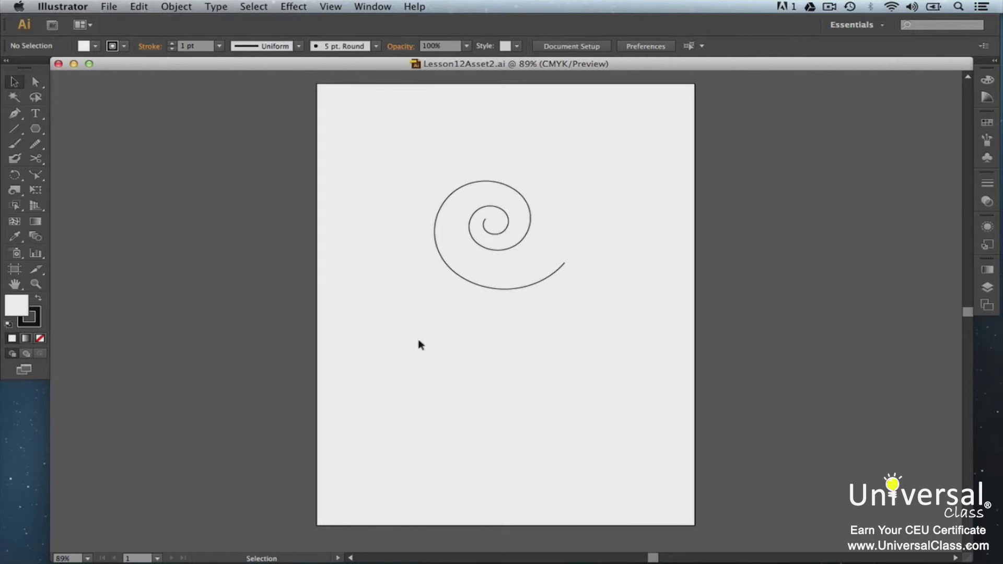
Show the Brushes panel, select the spiral, and browse the Brushes panel menus
click(364, 7)
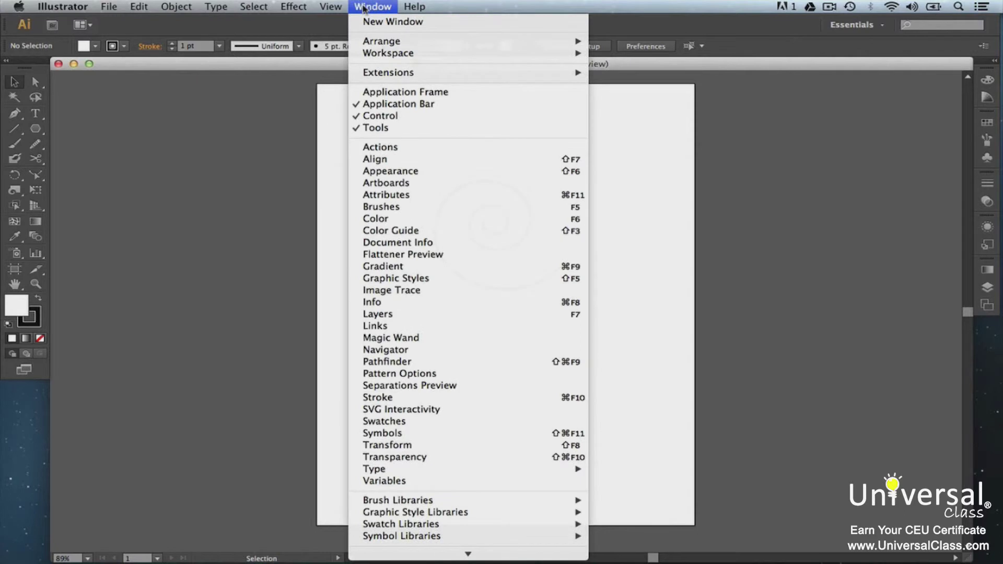
click(394, 207)
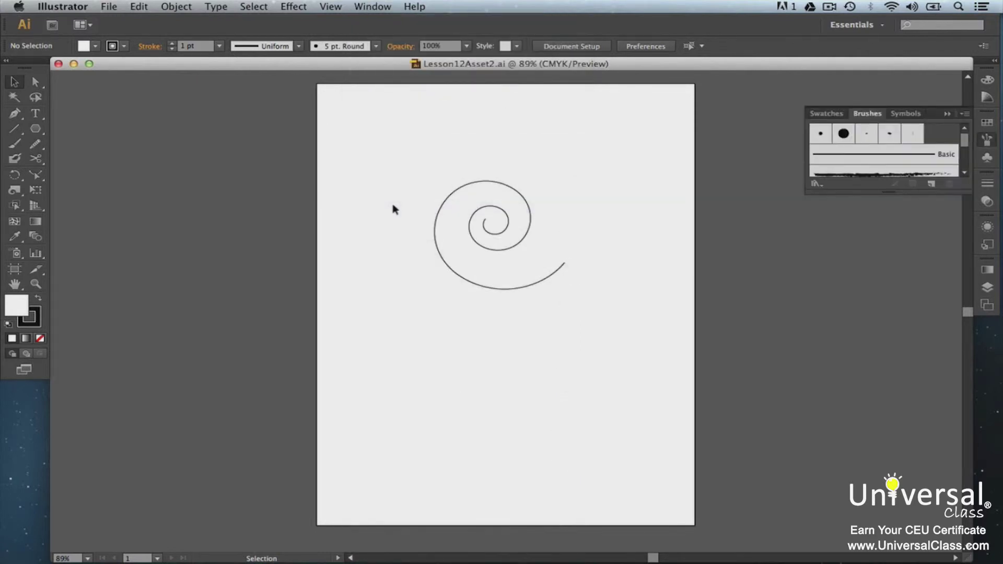
click(435, 225)
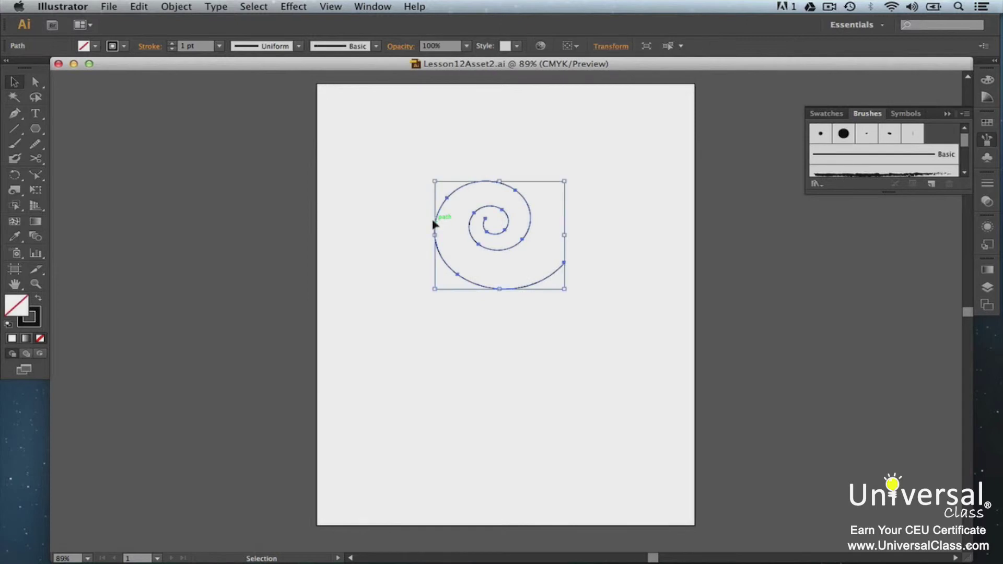
click(964, 117)
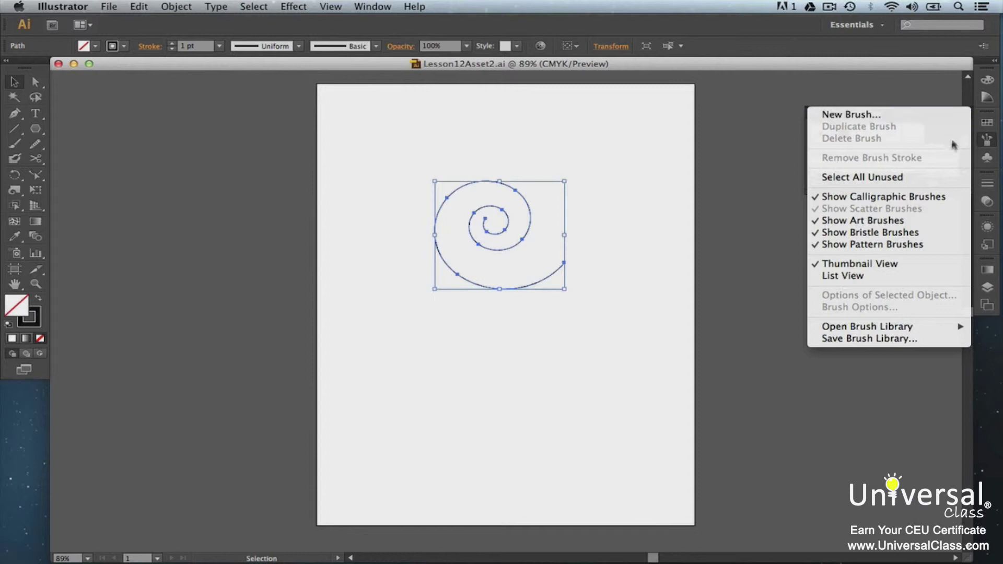
click(951, 211)
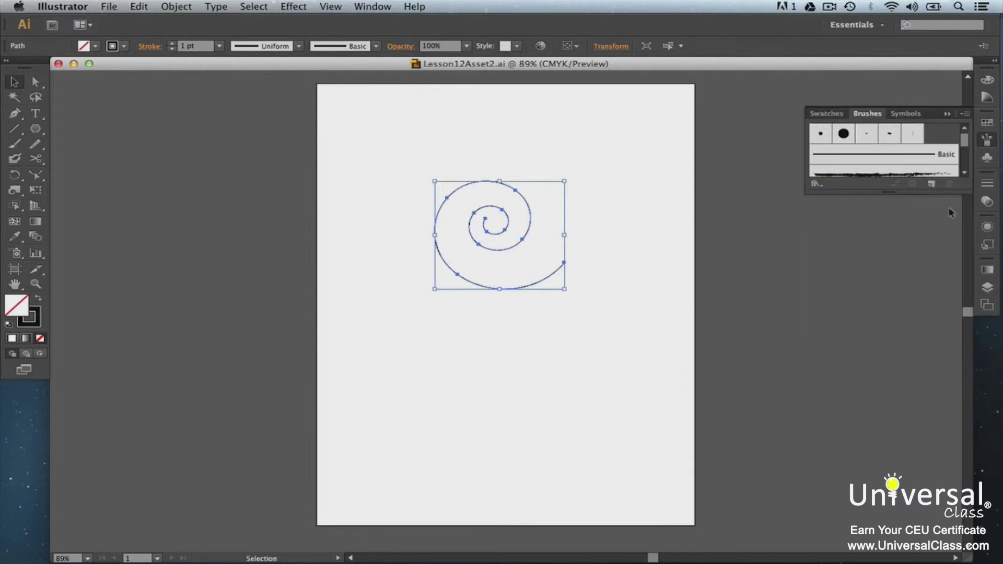
click(819, 182)
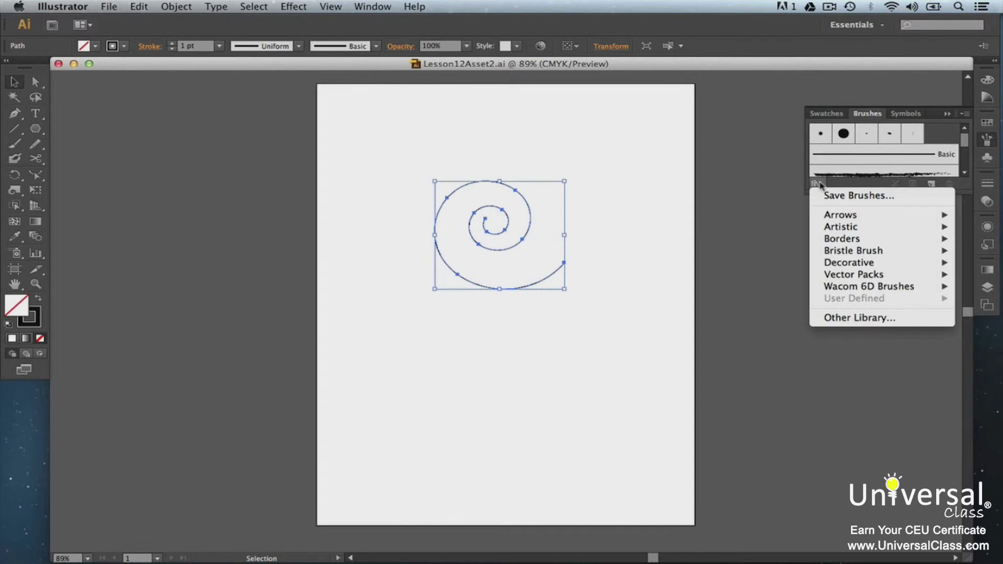
Apply the blue Accordian Fold brush from Borders_Decorative to the spiral, then deselect it
mouse_move(843, 240)
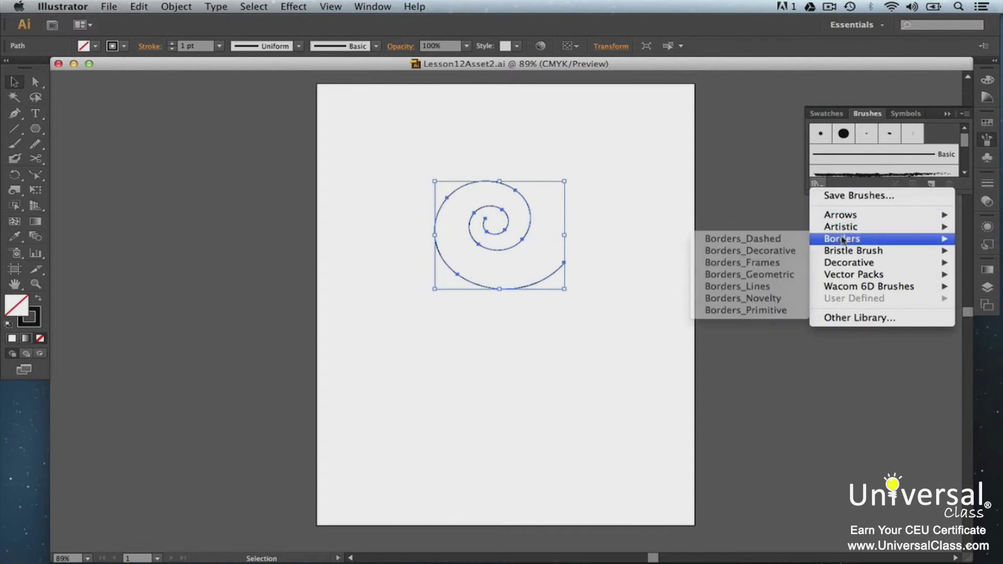
click(793, 254)
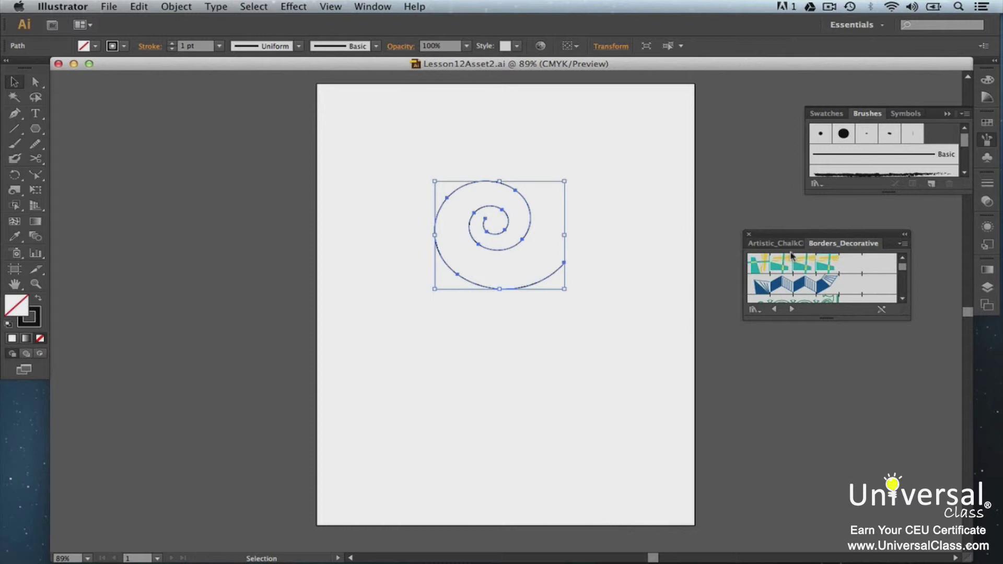
click(794, 284)
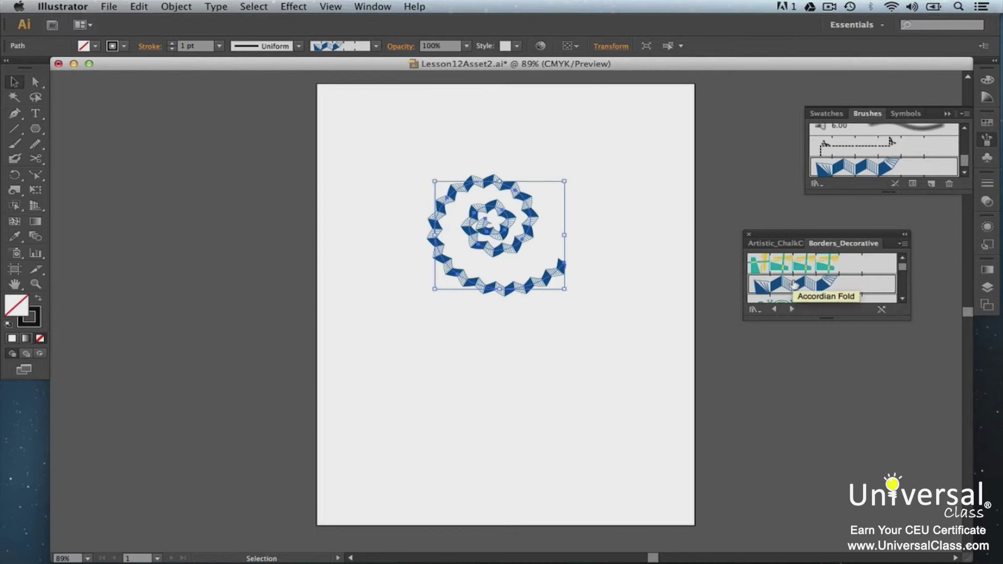
click(658, 419)
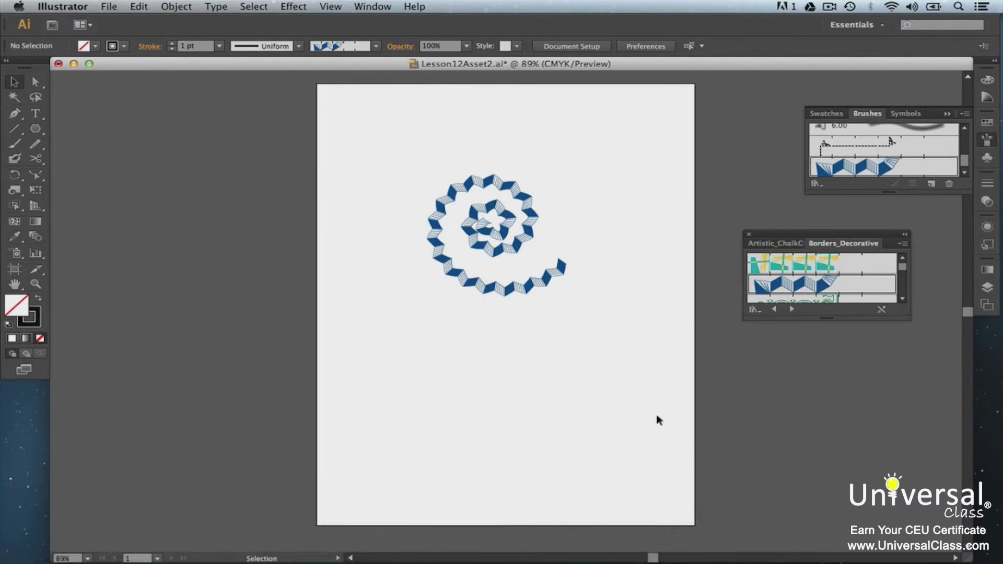
Paint a freehand stroke with the Paintbrush using the Charcoal - Feather brush
click(18, 148)
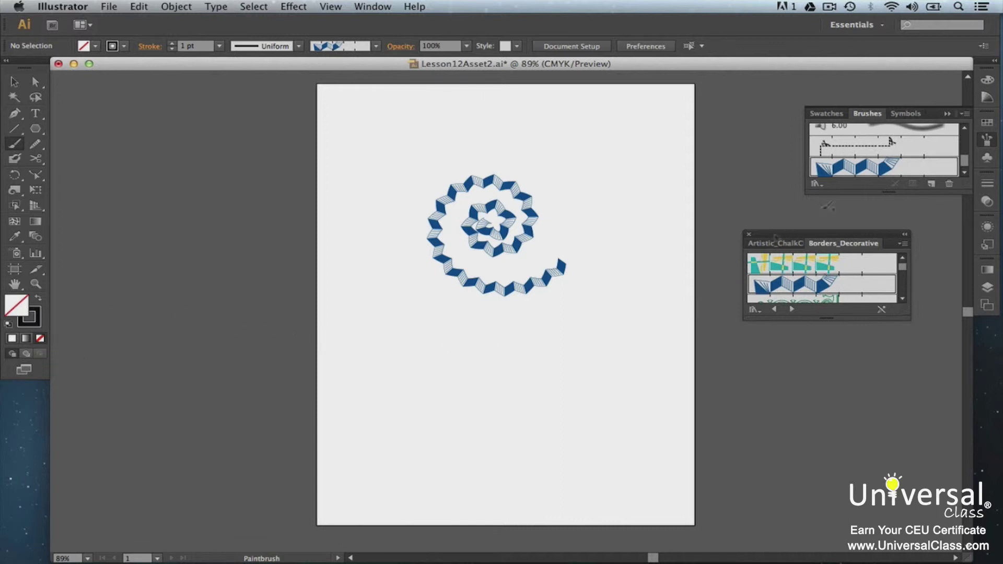
scroll(913, 152, up, 5)
scroll(913, 152, down, 1)
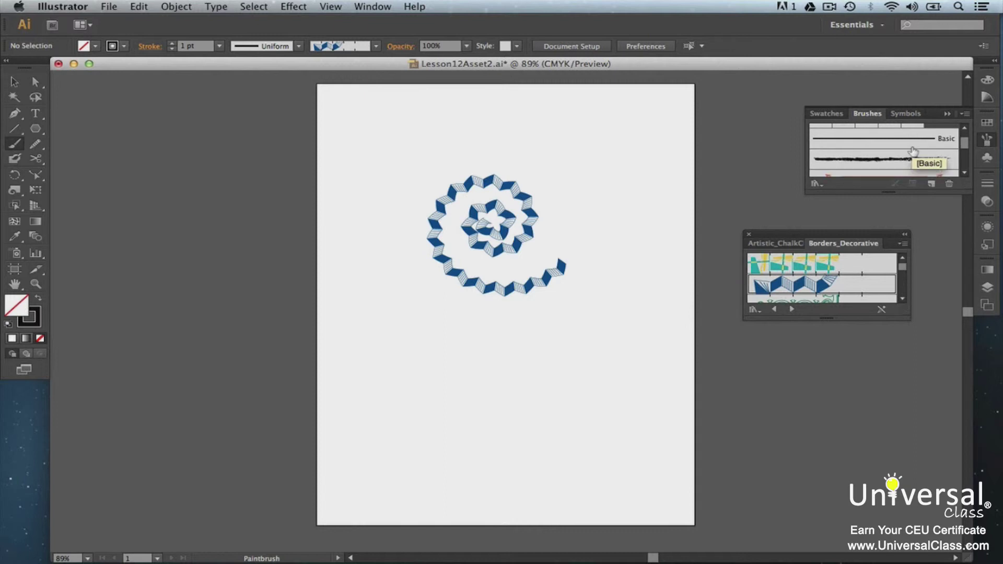
click(913, 158)
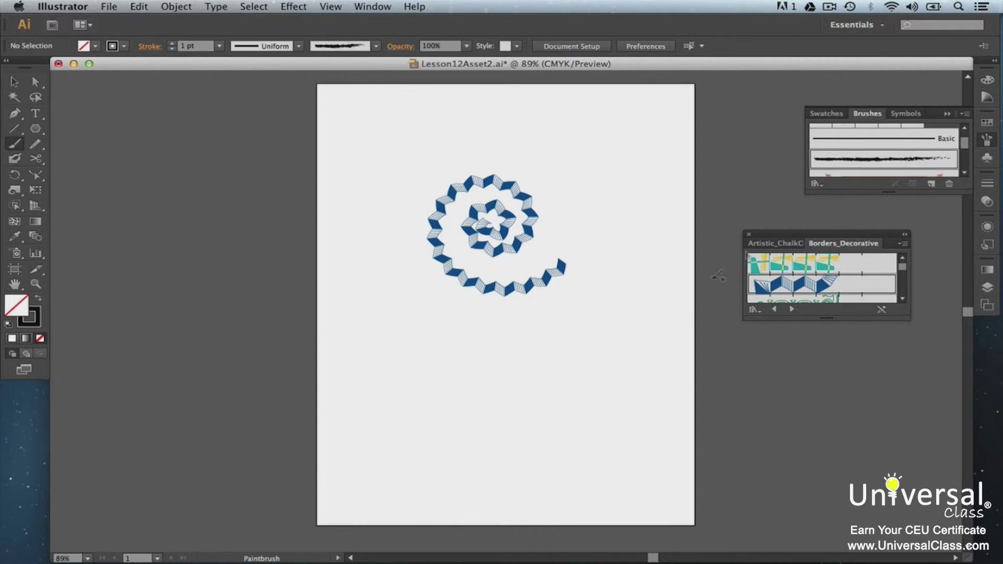
mouse_move(506, 351)
mouse_down()
mouse_move(475, 359)
mouse_move(455, 412)
mouse_move(492, 441)
mouse_move(554, 412)
mouse_move(560, 369)
mouse_move(504, 349)
mouse_up()
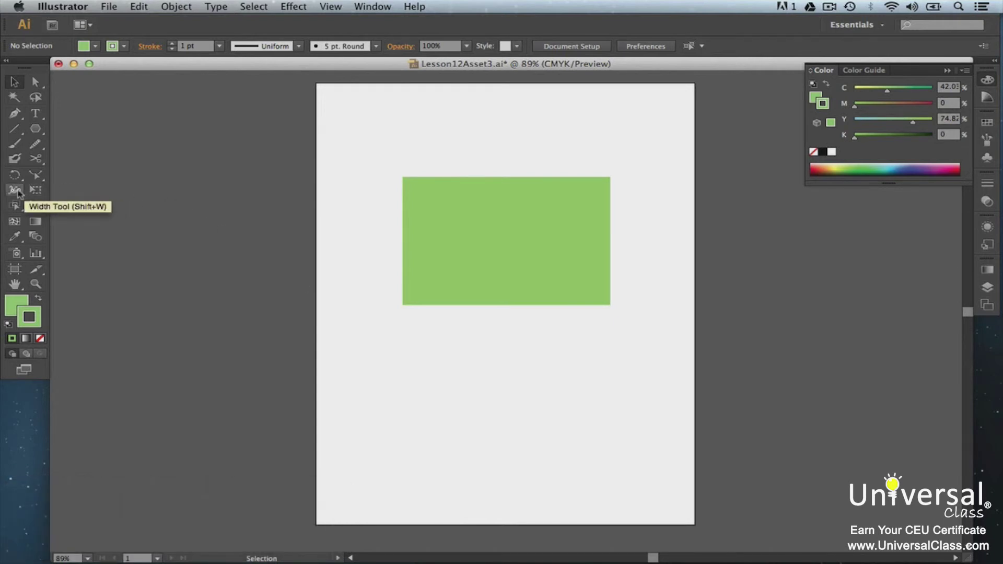
Drag the green rectangle's top-left corner up and outward with the Width Tool, then deselect
drag(18, 193, 78, 190)
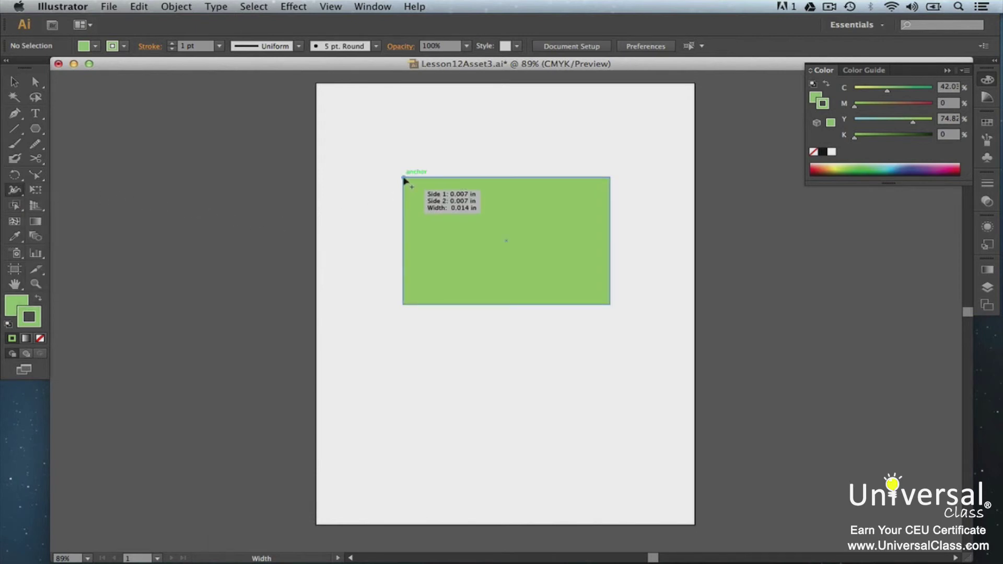
drag(405, 181, 412, 189)
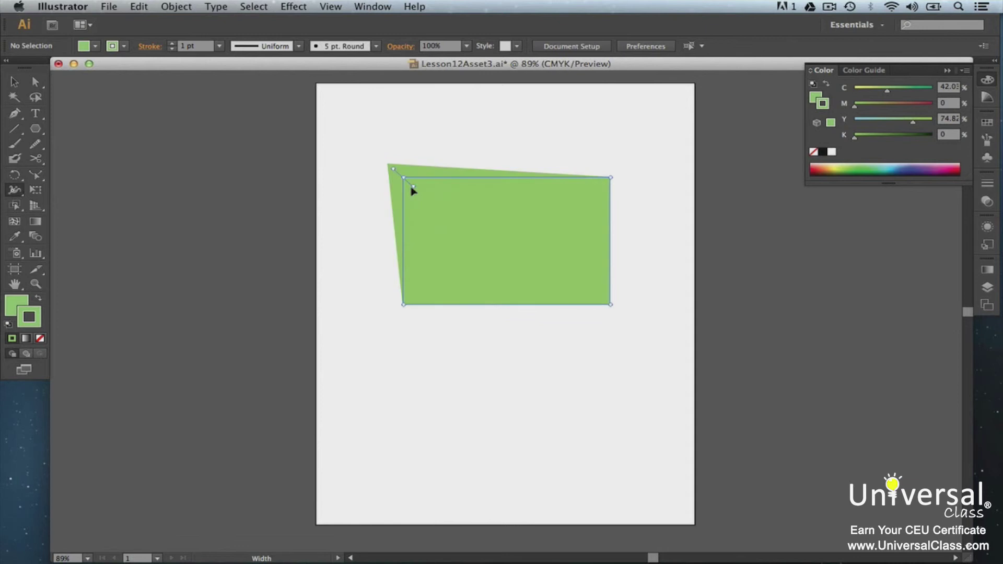
click(14, 82)
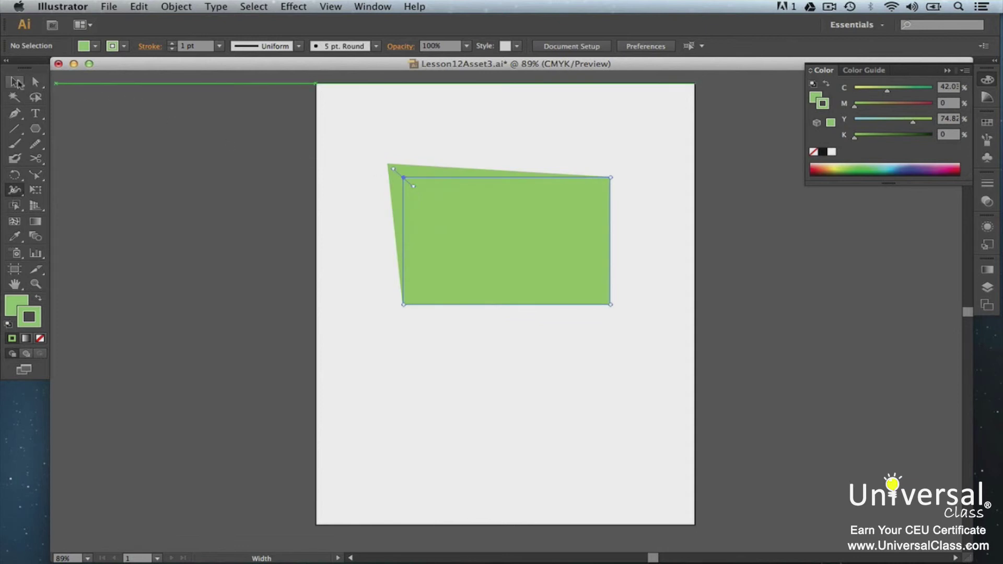
click(248, 154)
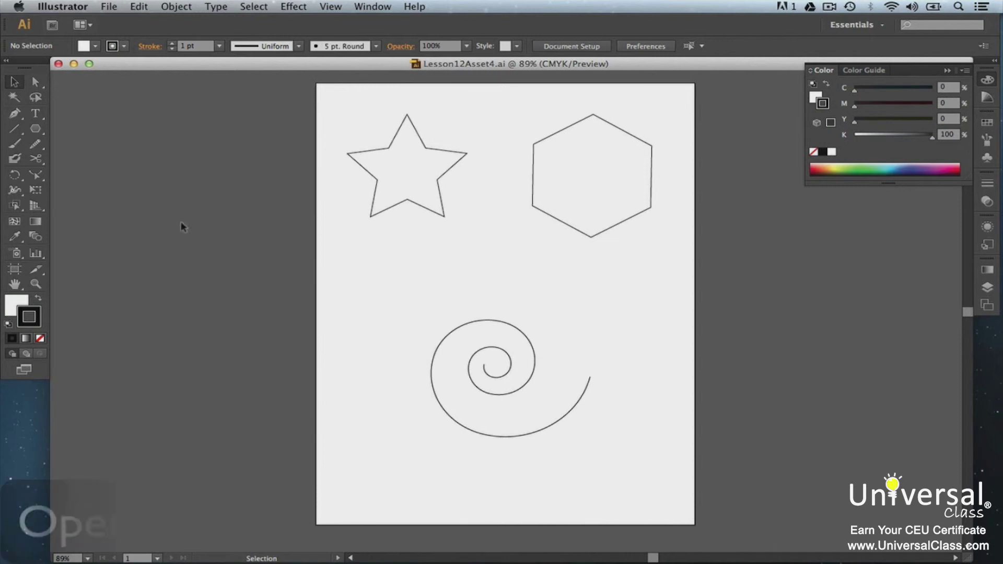
Drag the Crystallize Tool over the star's edges to turn them into jagged spikes
drag(15, 190, 87, 277)
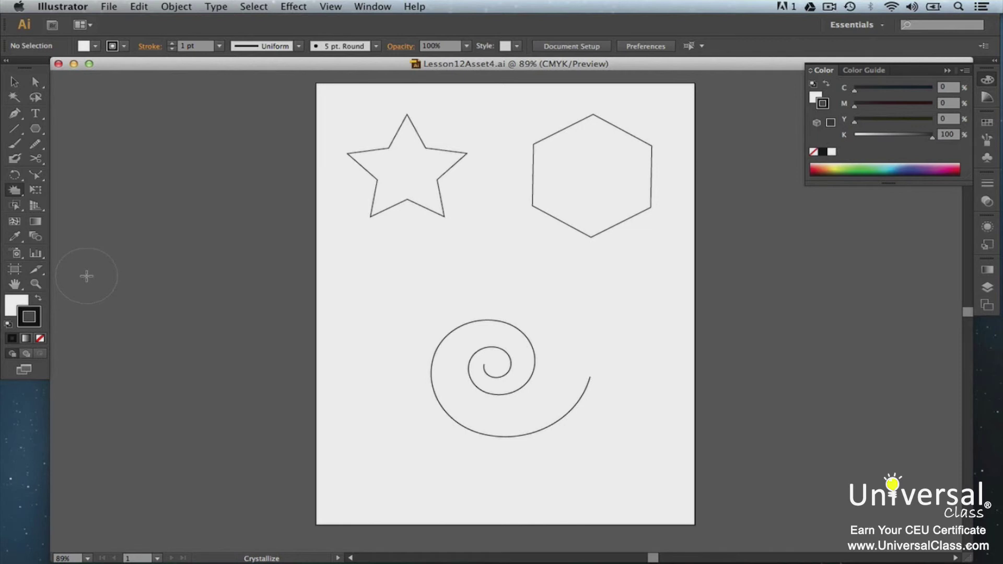
mouse_move(361, 137)
mouse_down()
mouse_move(387, 136)
mouse_move(377, 169)
mouse_move(396, 192)
mouse_move(422, 181)
mouse_move(422, 162)
mouse_move(406, 154)
mouse_up()
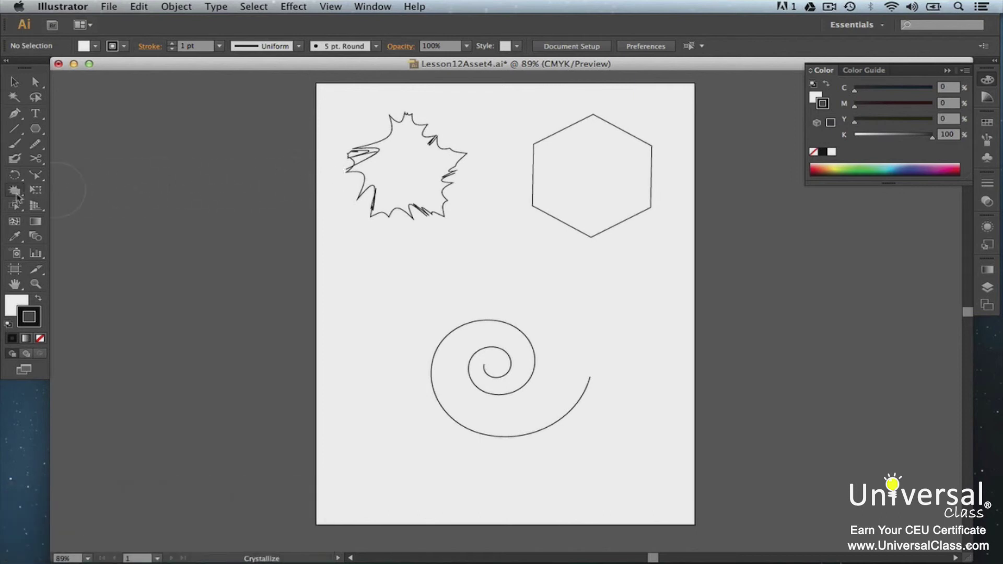
Round off the hexagon's top corner and bottom and lower-right edges with the Warp Tool
drag(17, 195, 78, 206)
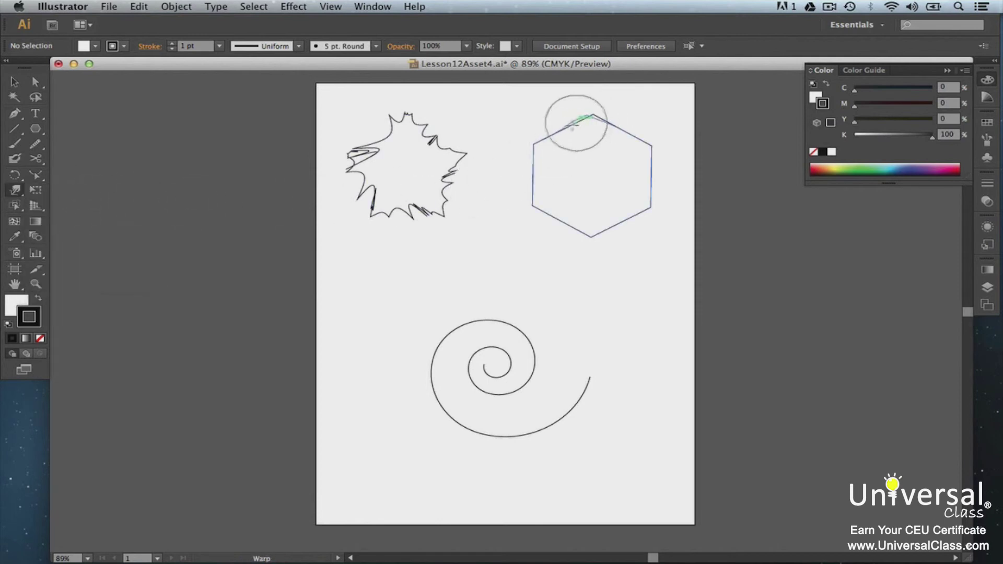
drag(575, 123, 544, 116)
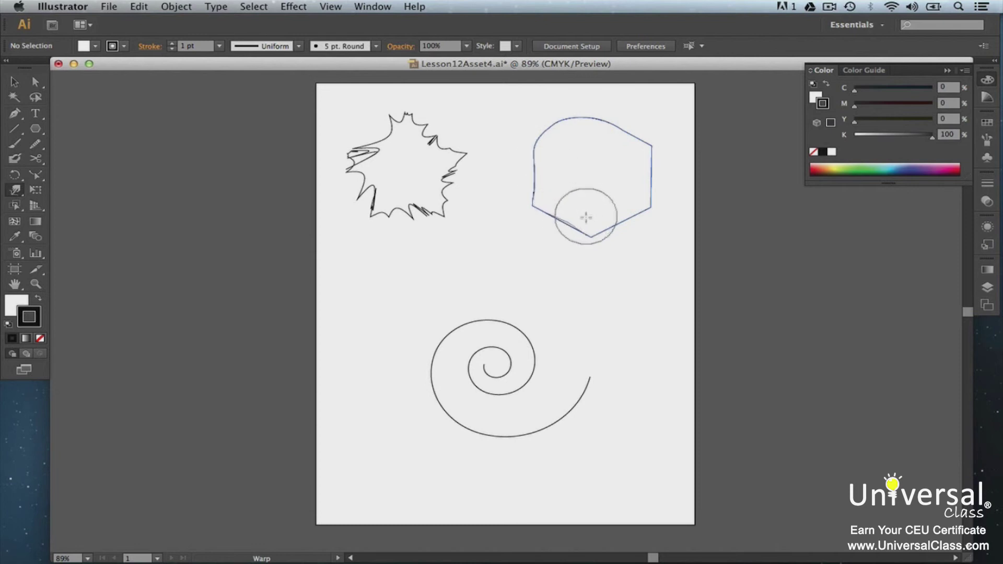
mouse_move(586, 217)
mouse_down()
mouse_move(573, 224)
mouse_move(647, 214)
mouse_move(642, 162)
mouse_move(652, 147)
mouse_up()
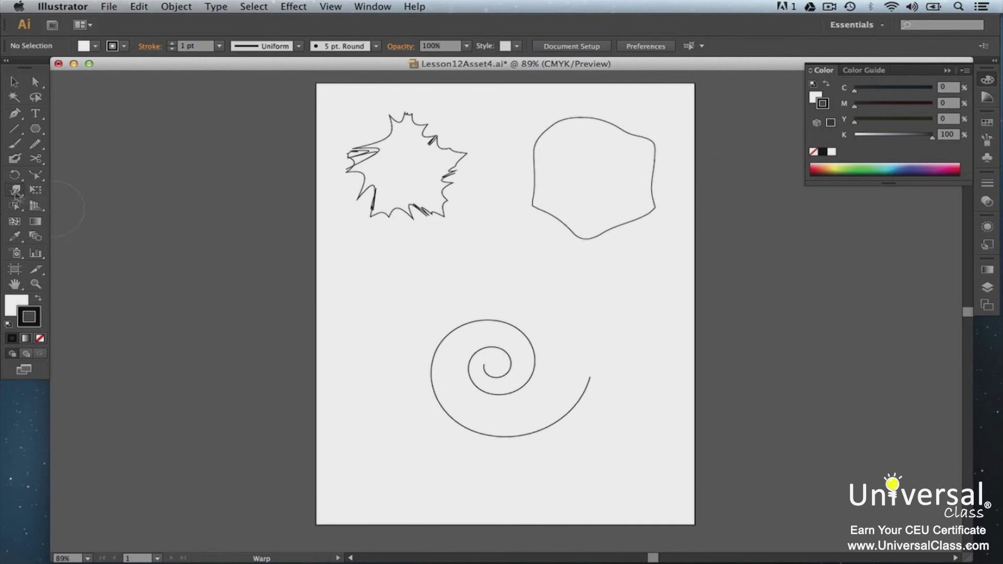
With the Twirl Tool, curl the spiral's centre, sides, bottom and end into seven tight swirls
drag(17, 198, 74, 215)
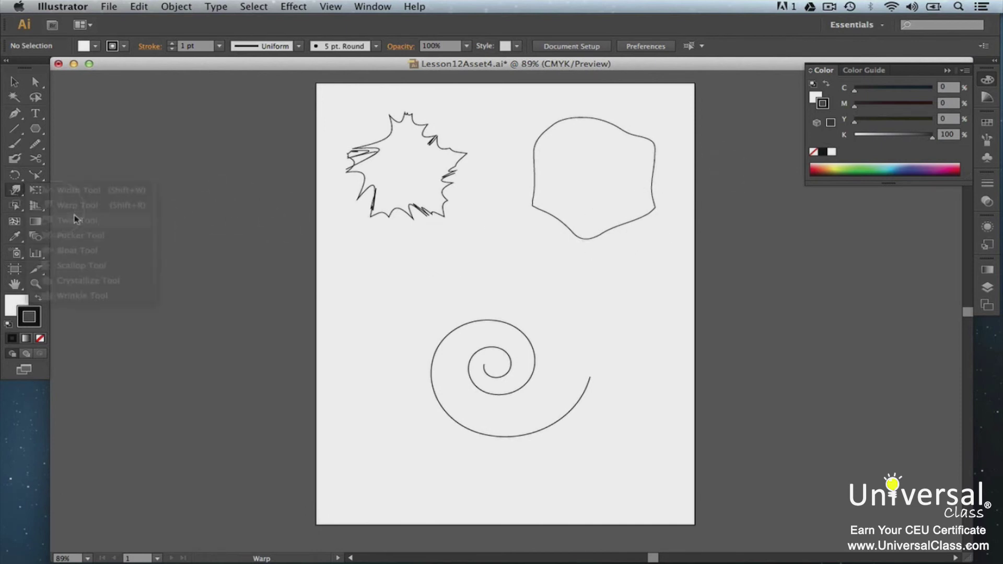
drag(480, 355, 493, 364)
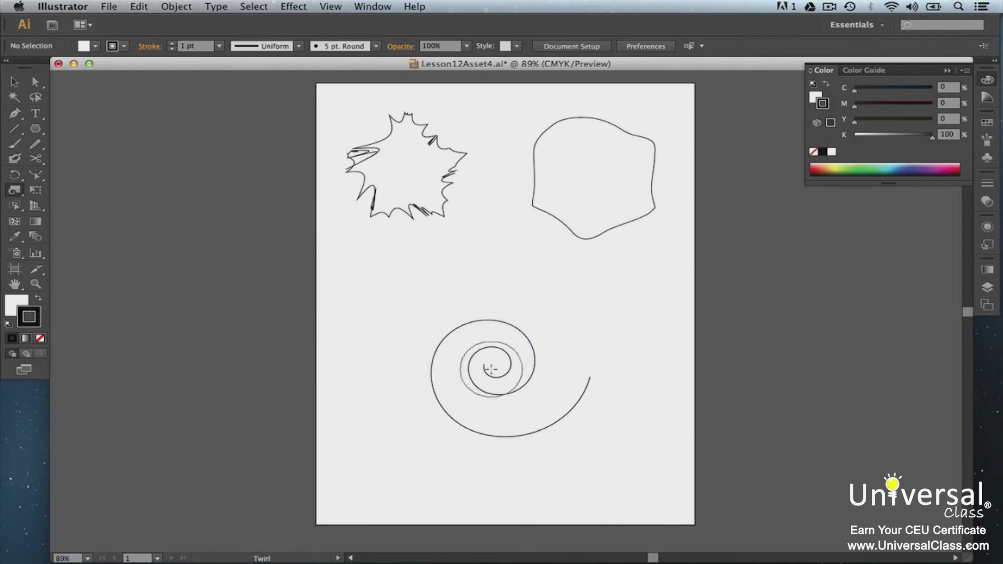
drag(491, 369, 491, 368)
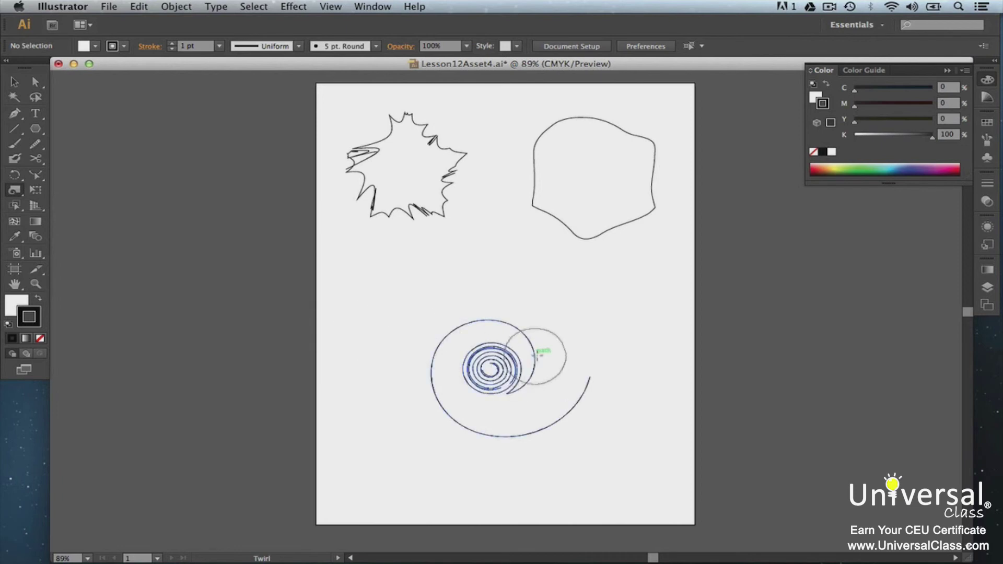
drag(539, 338, 538, 338)
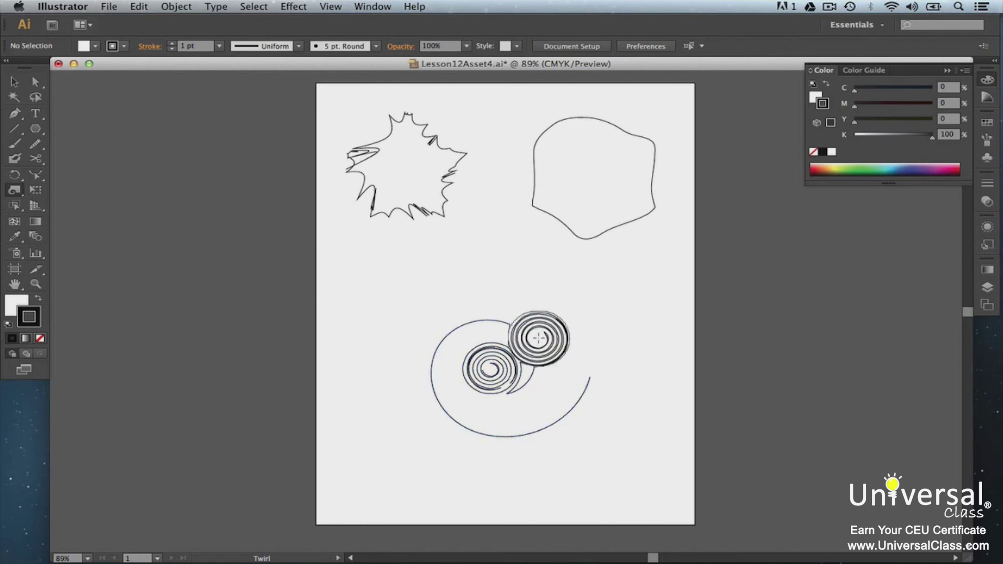
drag(474, 314, 478, 315)
drag(429, 353, 436, 351)
drag(447, 408, 446, 410)
drag(508, 431, 507, 432)
drag(565, 404, 567, 399)
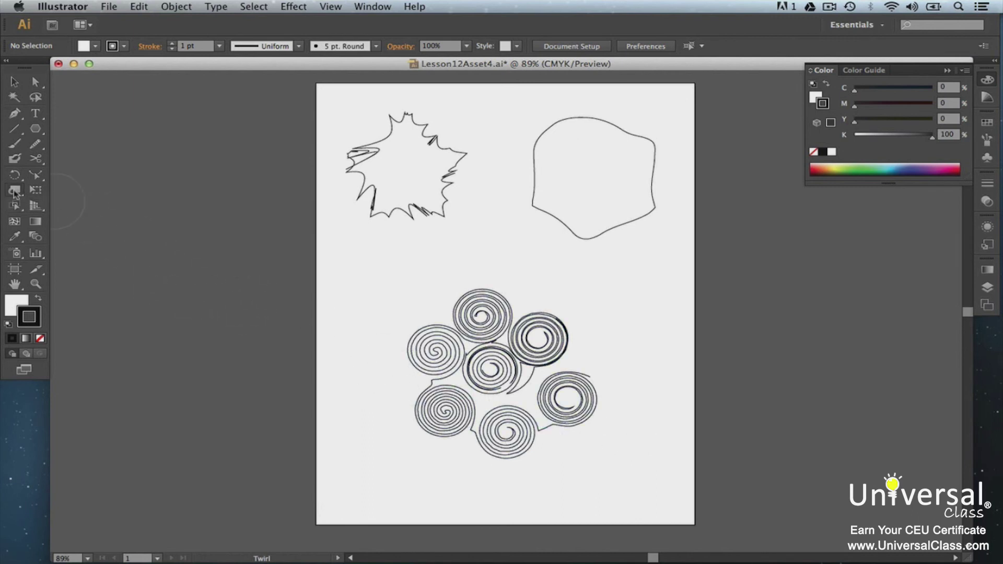
Pucker the spiral's swirls into petal-like loops converging on sharp points
drag(15, 194, 66, 231)
mouse_move(476, 313)
mouse_down()
mouse_move(443, 315)
mouse_move(460, 360)
mouse_move(446, 367)
mouse_move(457, 366)
mouse_move(475, 416)
mouse_move(538, 400)
mouse_move(523, 385)
mouse_move(538, 336)
mouse_move(512, 332)
mouse_up()
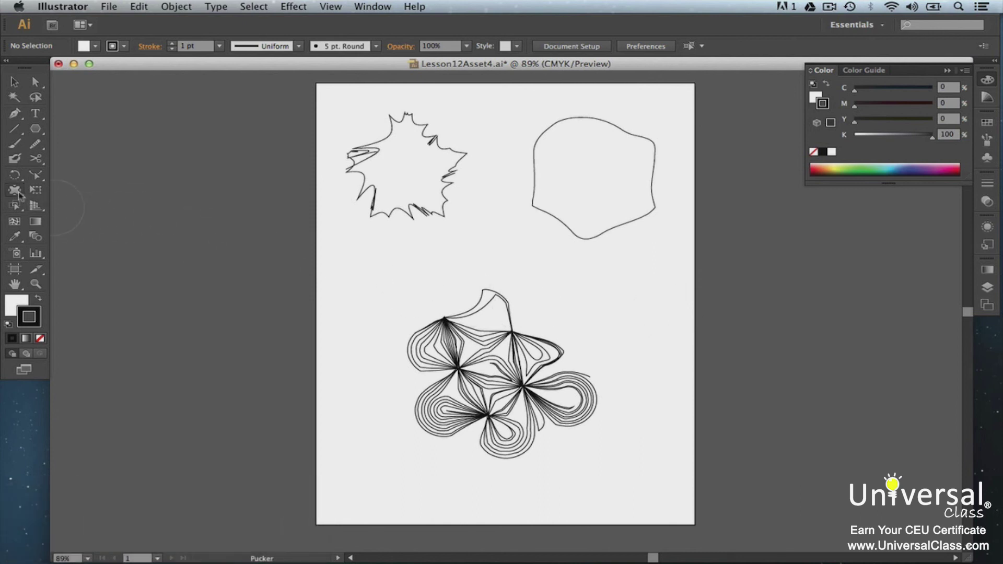
Bloat the flower's upper lobes into round bulges, then scallop spiky bursts at its centre and right lobe
drag(18, 195, 121, 238)
mouse_move(444, 326)
mouse_down()
mouse_move(481, 337)
mouse_move(470, 366)
mouse_move(476, 388)
mouse_move(512, 419)
mouse_up()
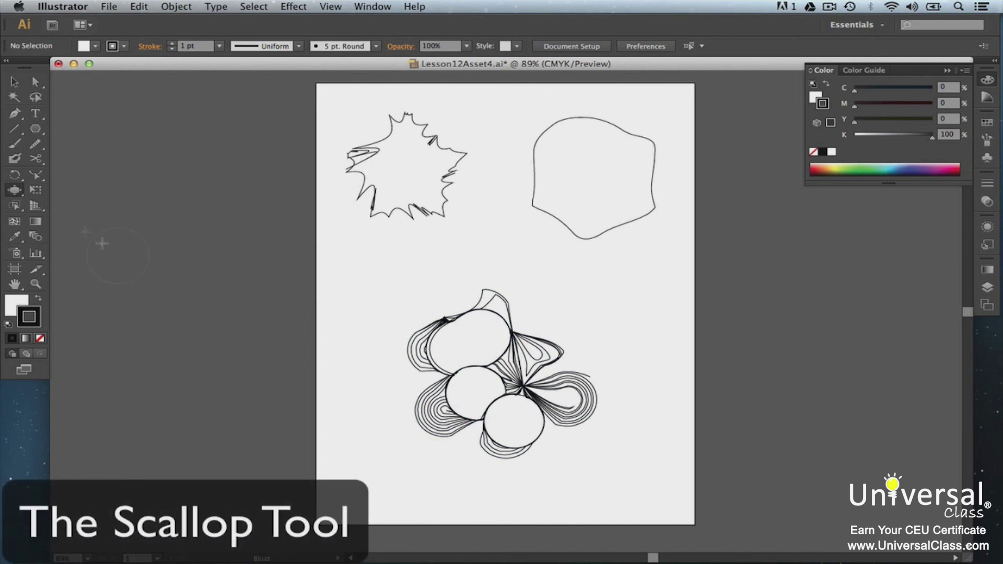
drag(17, 192, 63, 262)
drag(528, 361, 549, 361)
drag(596, 393, 585, 393)
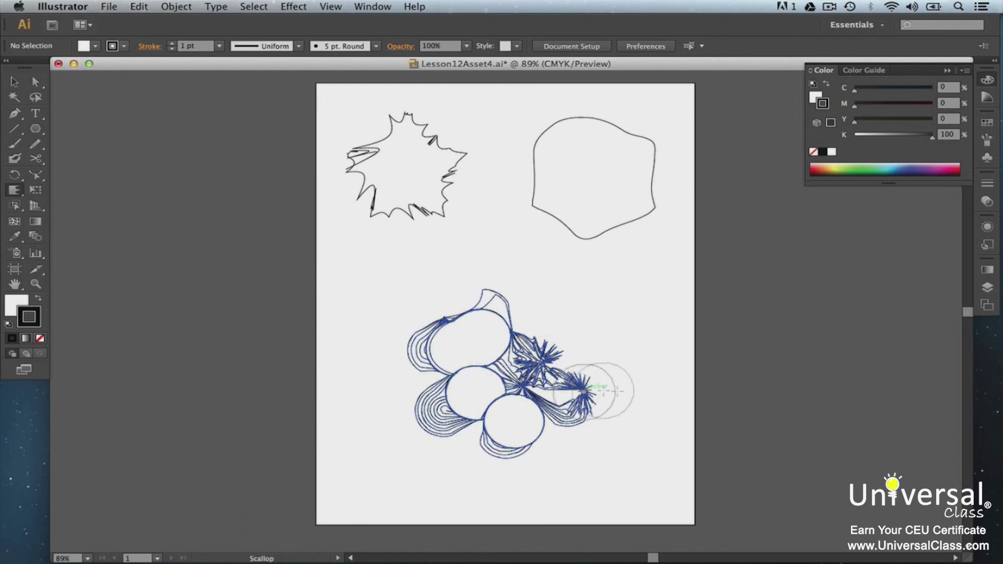